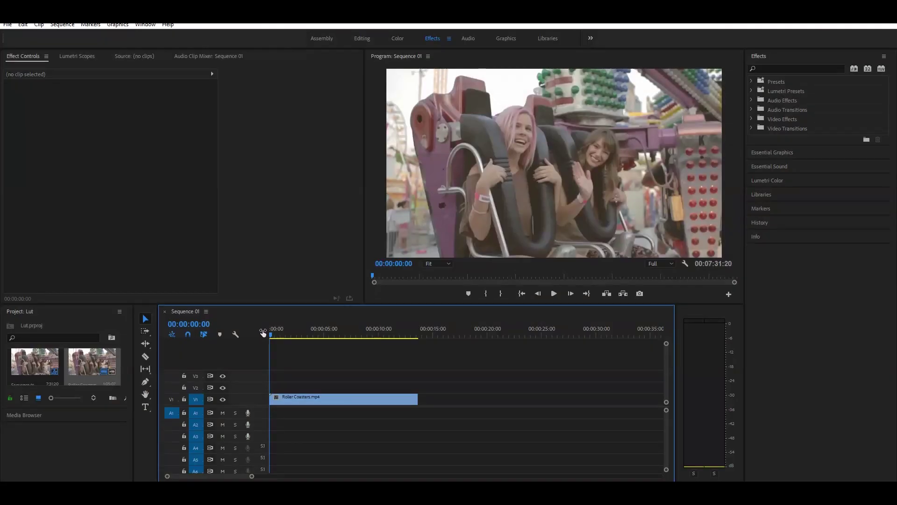
- Scrub the playhead through the opening seconds of Roller Coasters.mp4 on Sequence 01
left_click(280, 335)
left_click_drag(280, 335, 257, 375)
key("=")
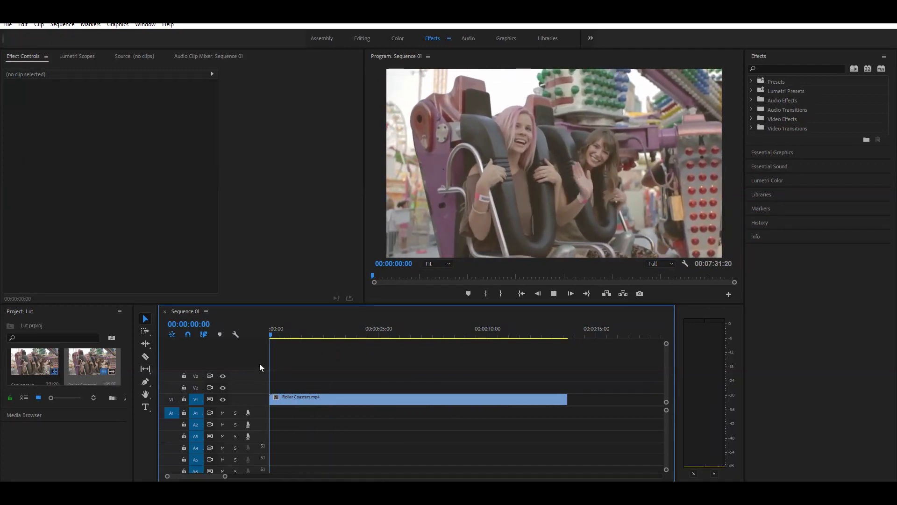
- Zoom the timeline in, park the playhead at 00:00:01:07, and start a frame export
left_click_drag(281, 336, 300, 338)
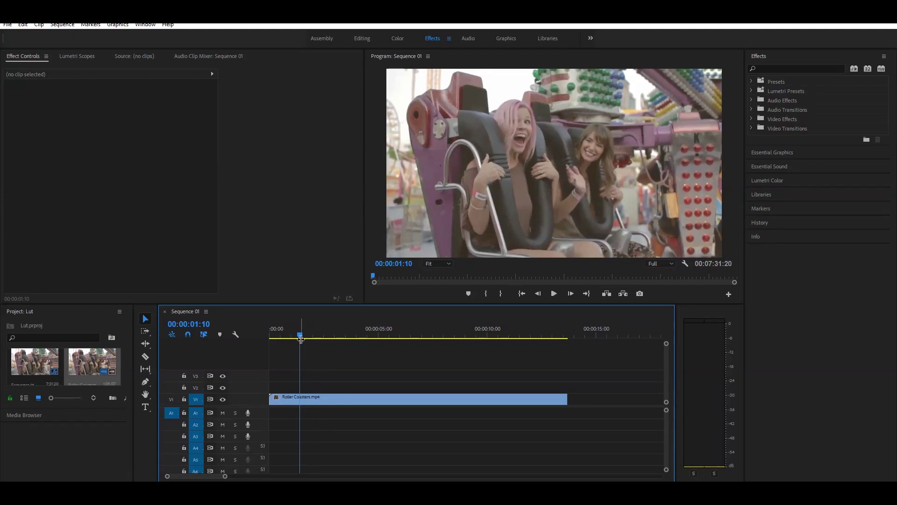
key("equal")
left_click(326, 335)
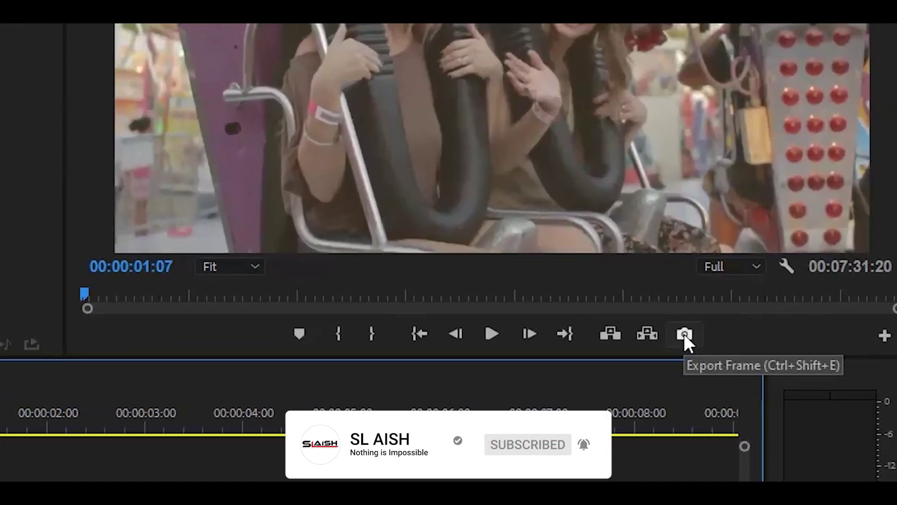
left_click(684, 334)
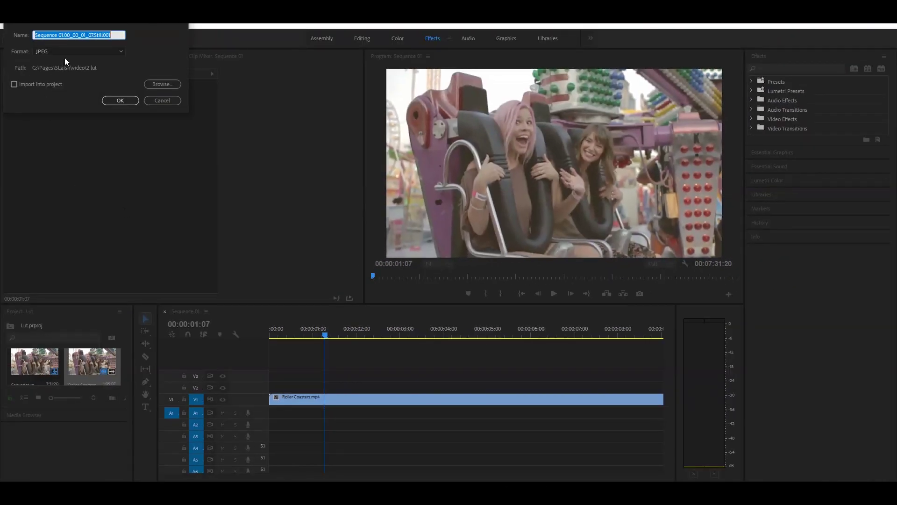
- Keep JPEG as the format and save the still to the 2 lut folder
left_click(67, 53)
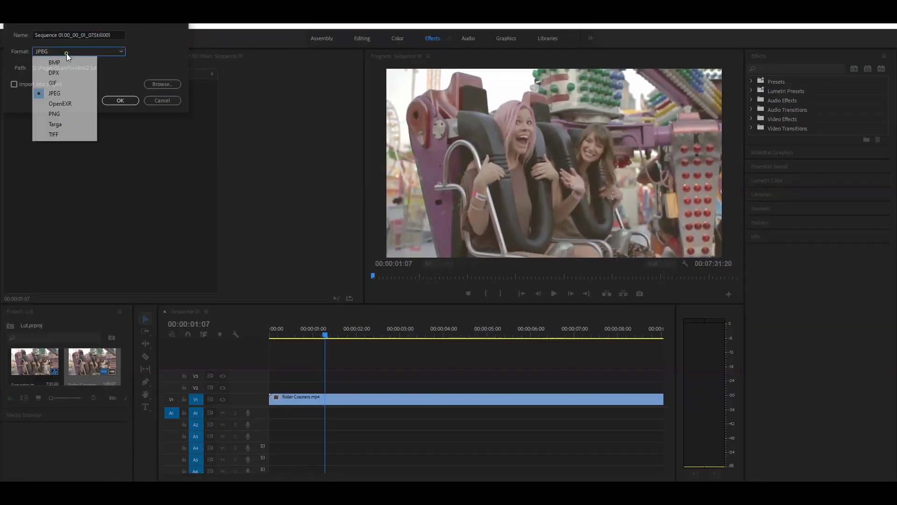
left_click(67, 53)
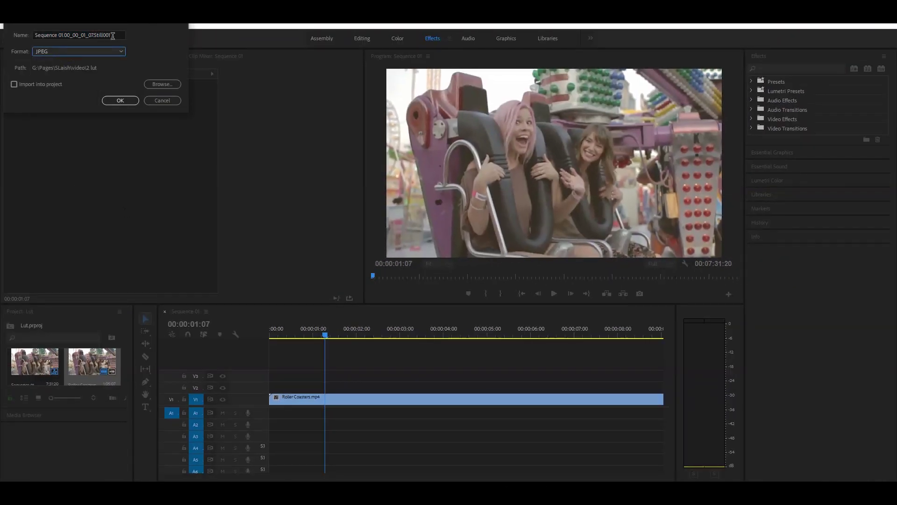
left_click(172, 84)
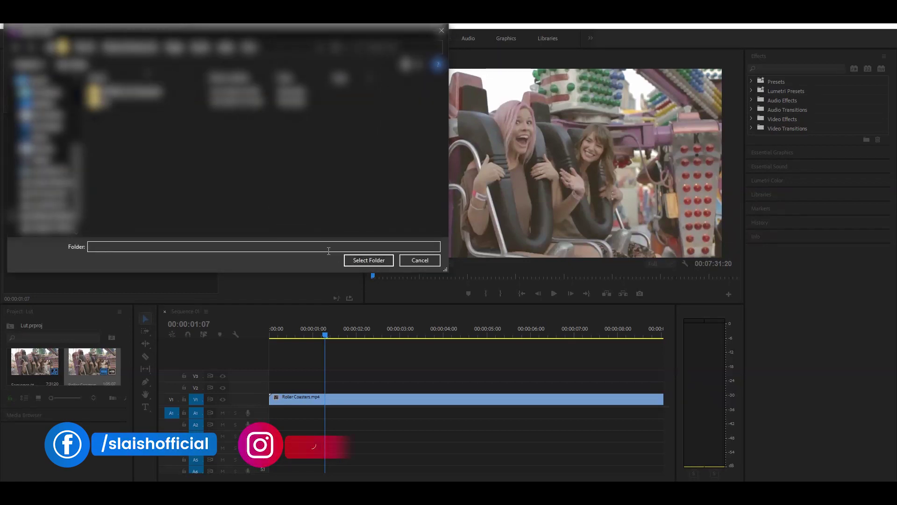
left_click(366, 260)
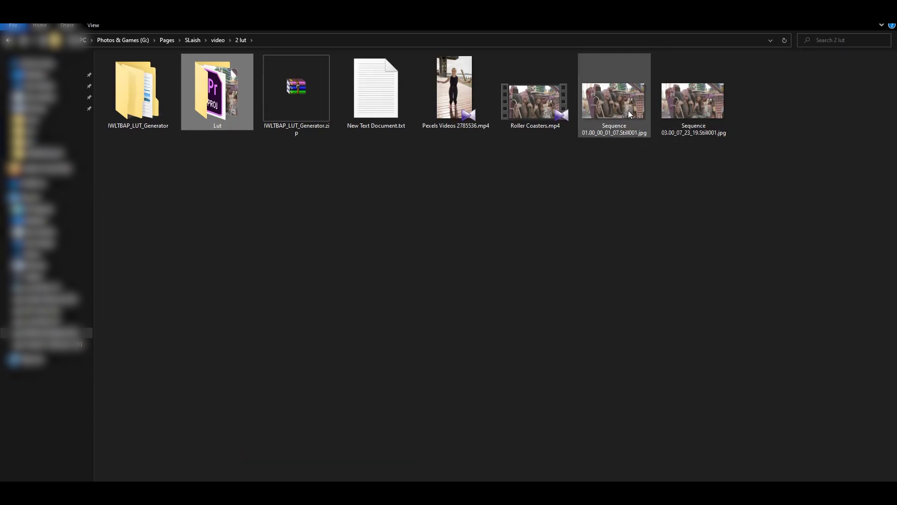
- Drag Sequence 01.00_00_01_07.Still001.jpg from Explorer into Lightroom Classic for import
left_click_drag(623, 114, 476, 298)
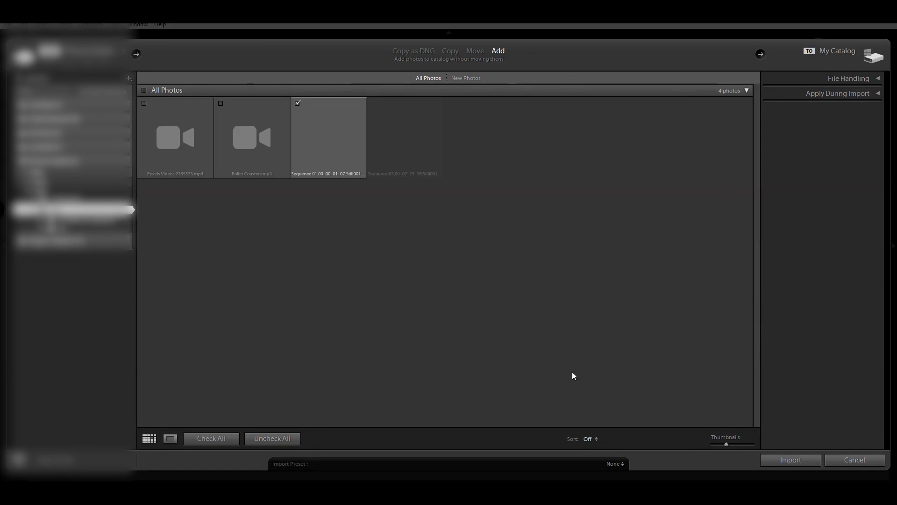
- Import the checked still into the catalog and open it in Develop
left_click(792, 460)
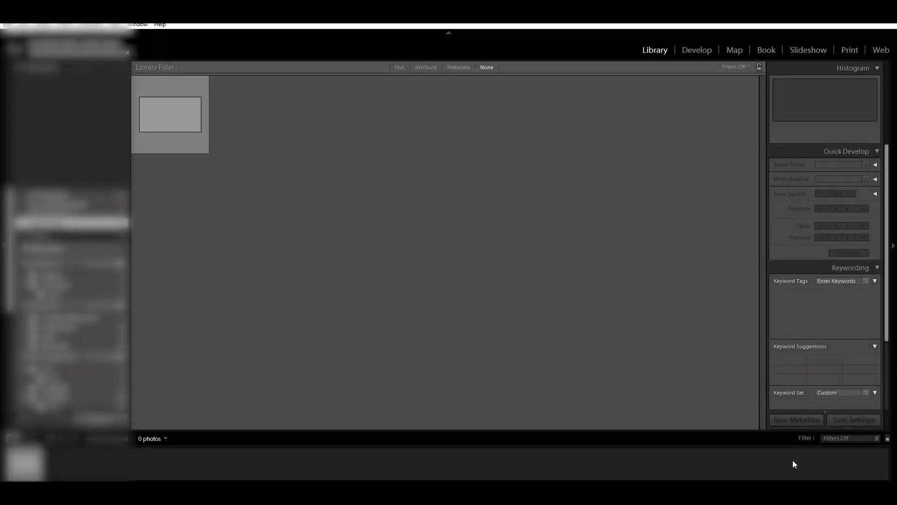
left_click(697, 54)
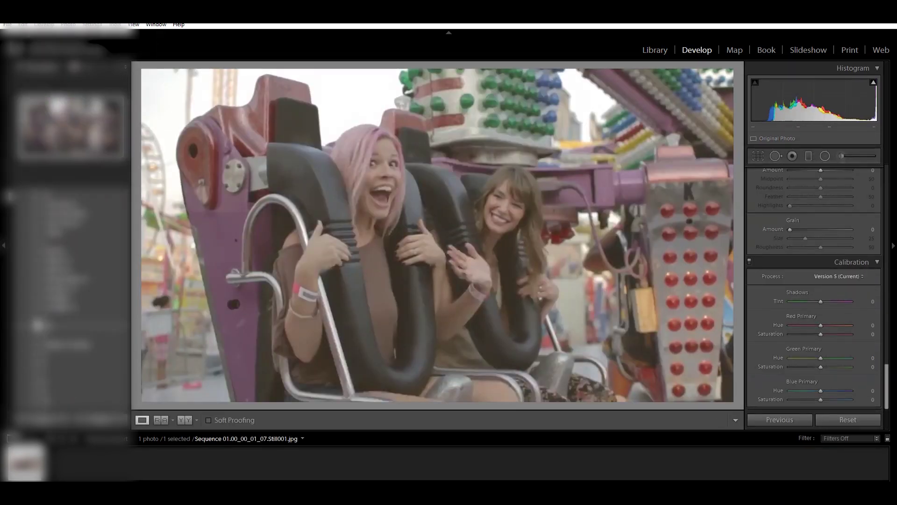
left_click(56, 280)
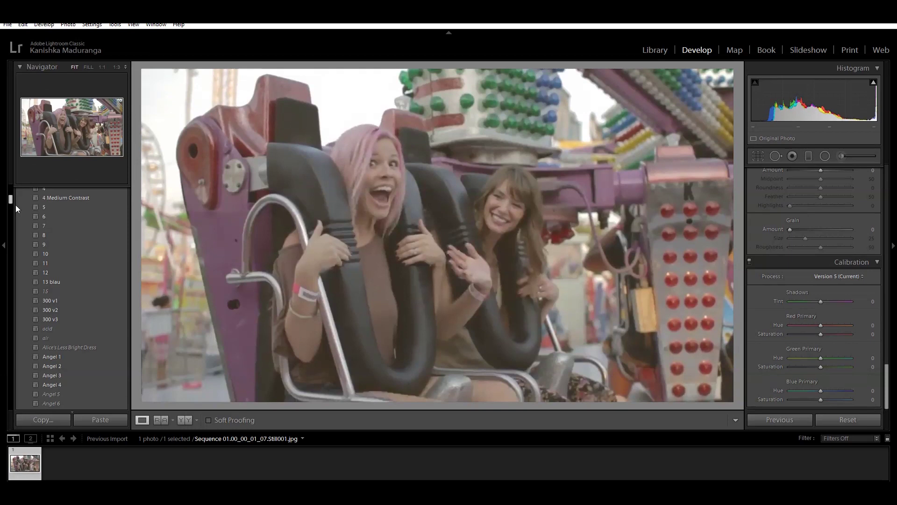
- Apply the 'my' preset from User Presets to the roller-coaster still
scroll(43, 253, "down", 15)
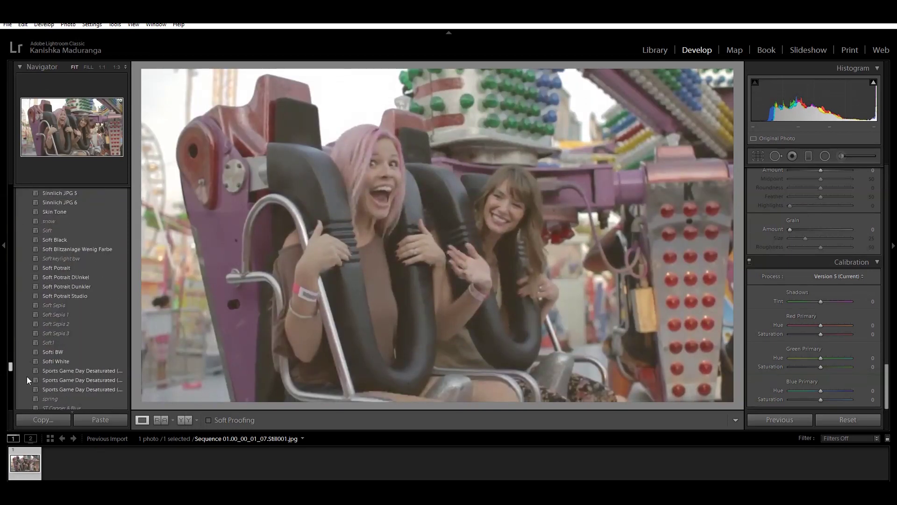
scroll(44, 343, "down", 10)
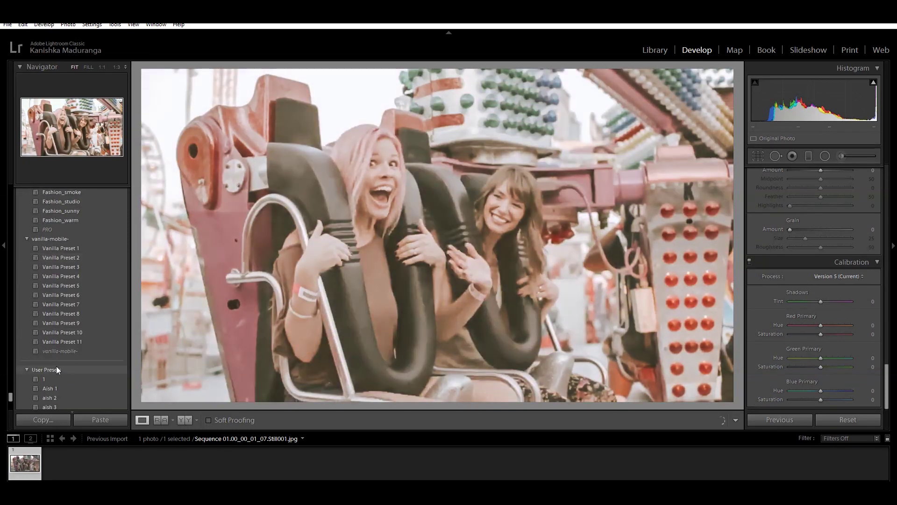
scroll(56, 366, "down", 3)
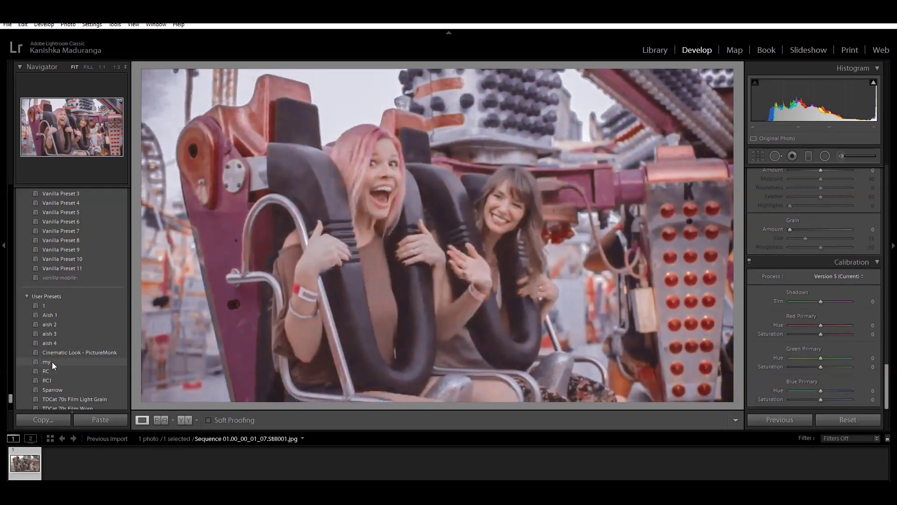
scroll(50, 379, "down", 5)
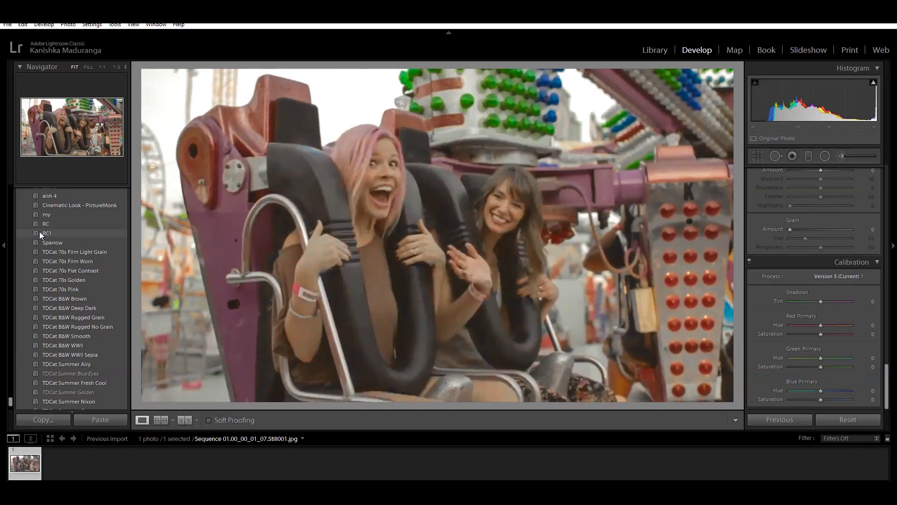
scroll(49, 261, "up", 3)
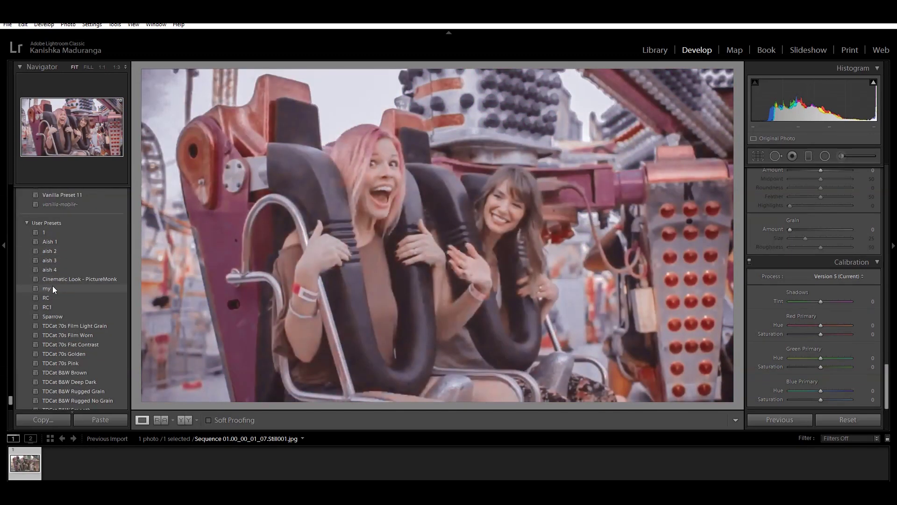
left_click(51, 287)
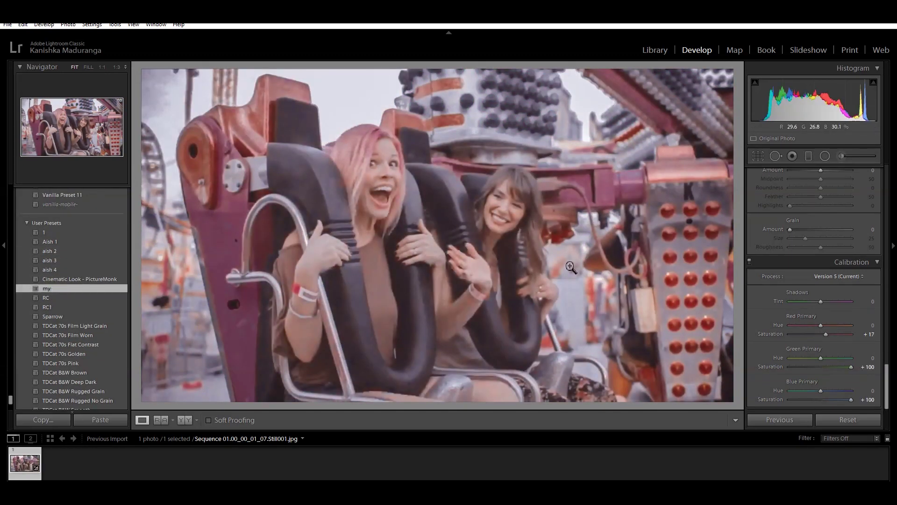
scroll(750, 219, "up", 15)
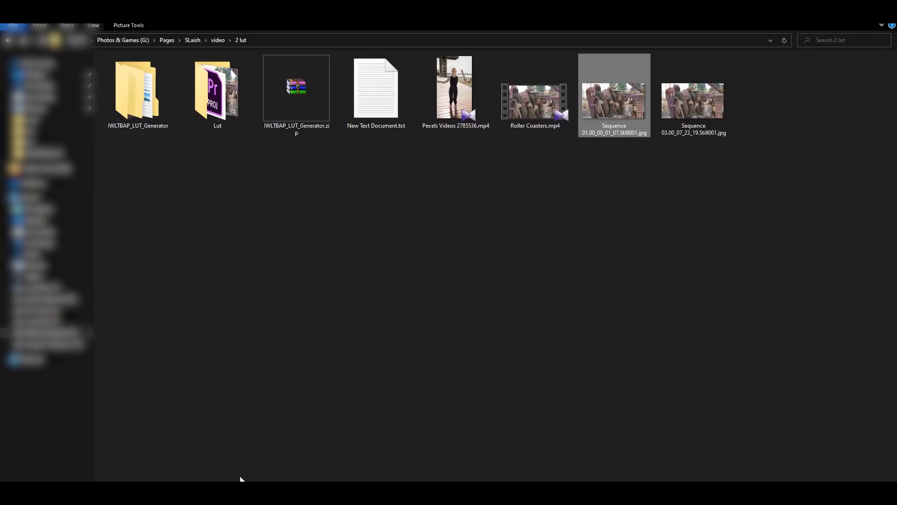
- Launch LUT Generator.exe from the Lut > LUT Generator folder
double_click(233, 107)
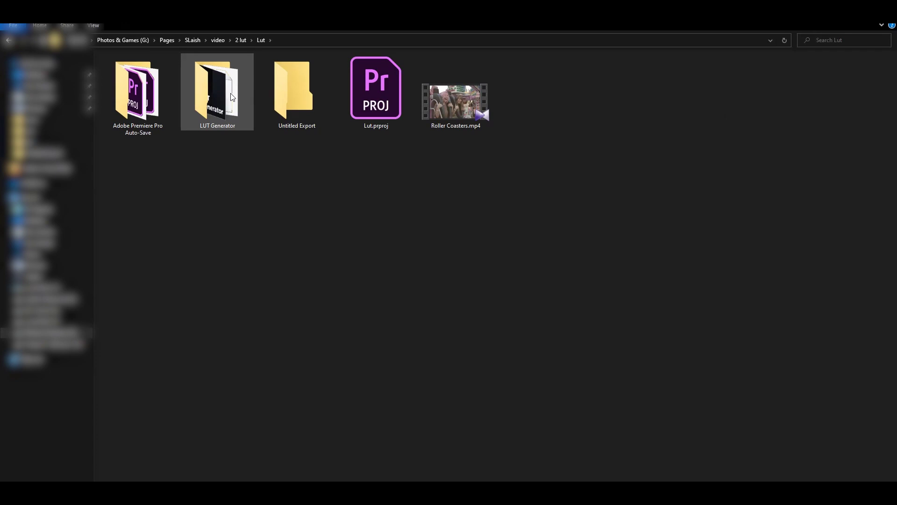
double_click(232, 96)
double_click(156, 70)
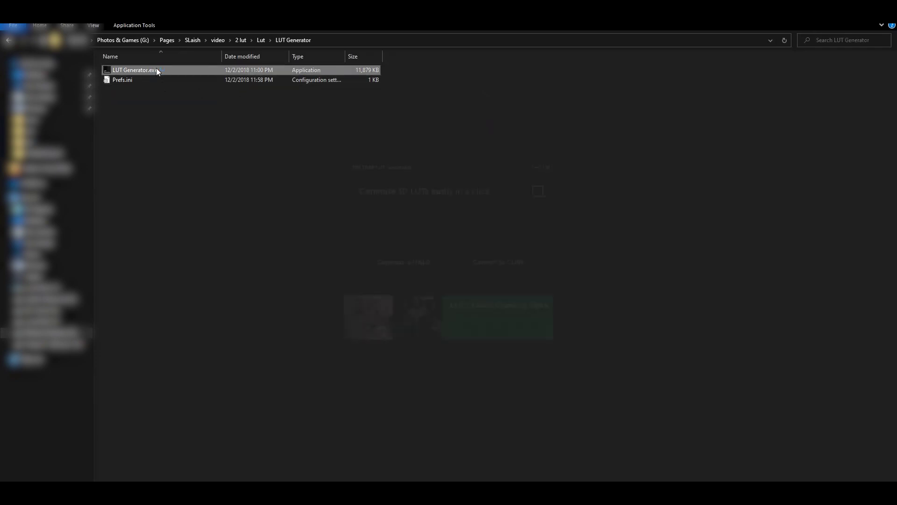
- Generate a neutral HALD image into the chosen Lut output folder
left_click(393, 268)
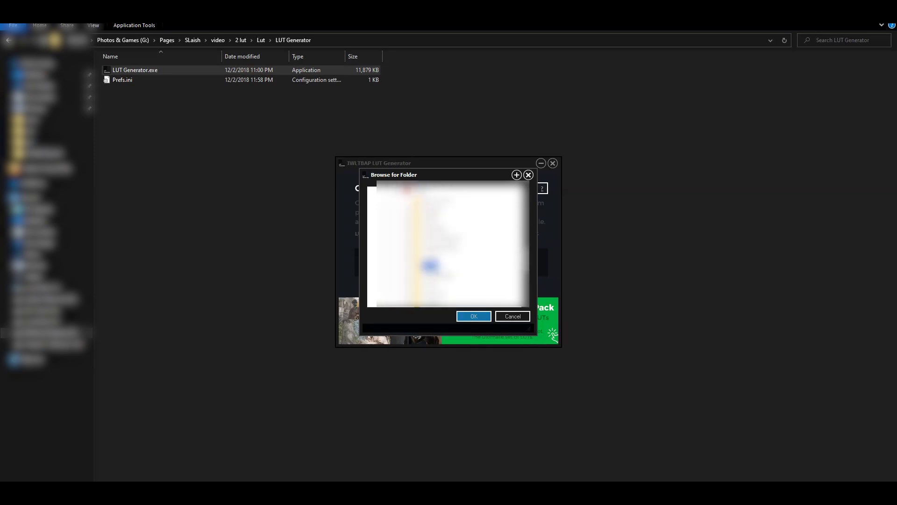
left_click(430, 247)
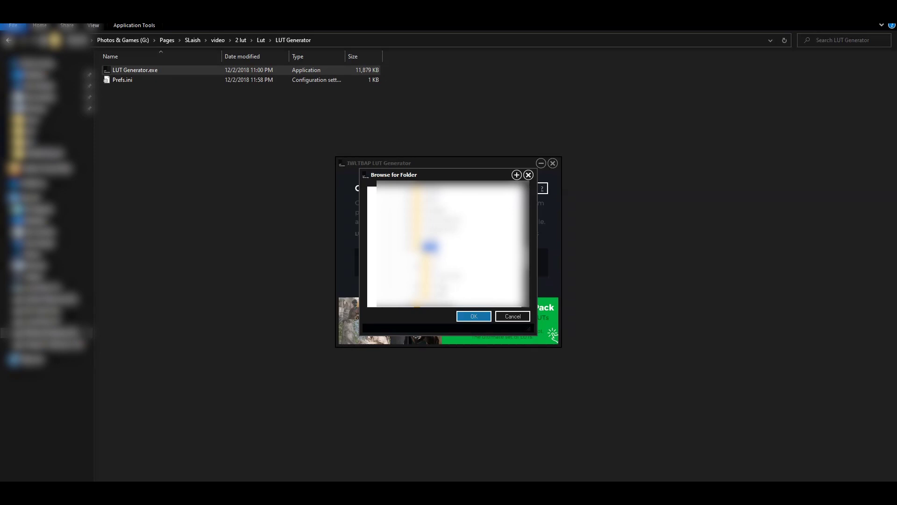
left_click(445, 274)
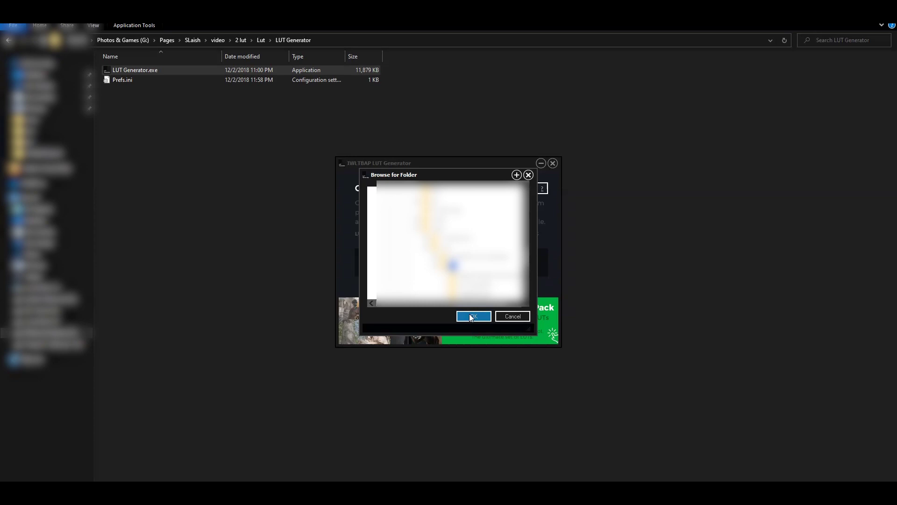
left_click(472, 317)
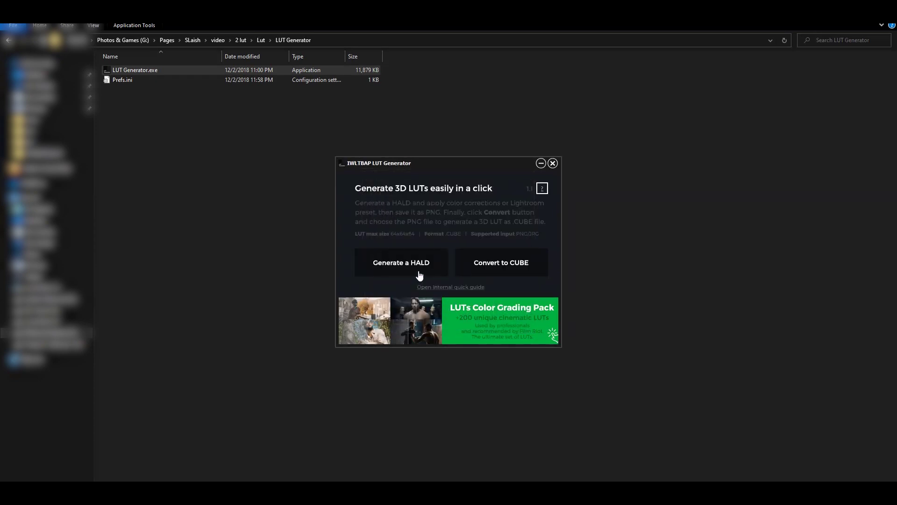
left_click(248, 219)
- Locate Neutral-512.png in the Lut folder, then return to the graded still in Lightroom
key("alt+Up")
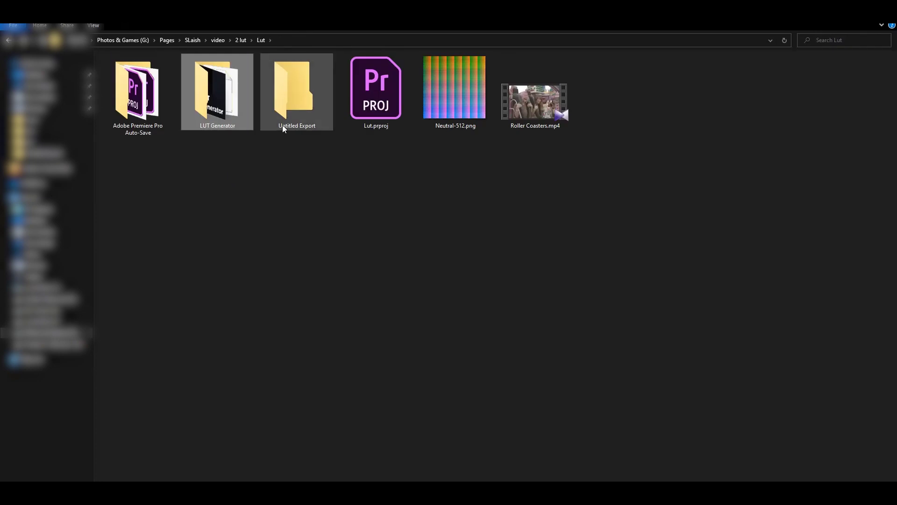
left_click(435, 100)
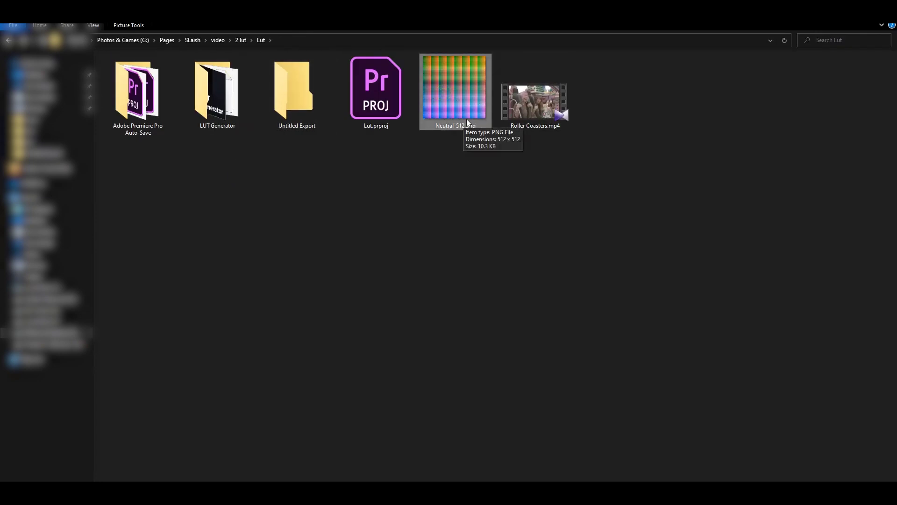
key("alt+Tab")
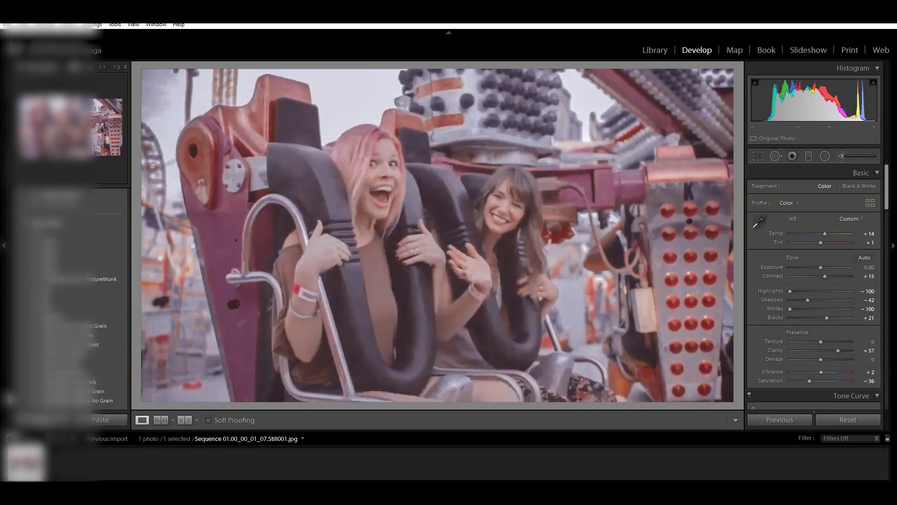
right_click(26, 463)
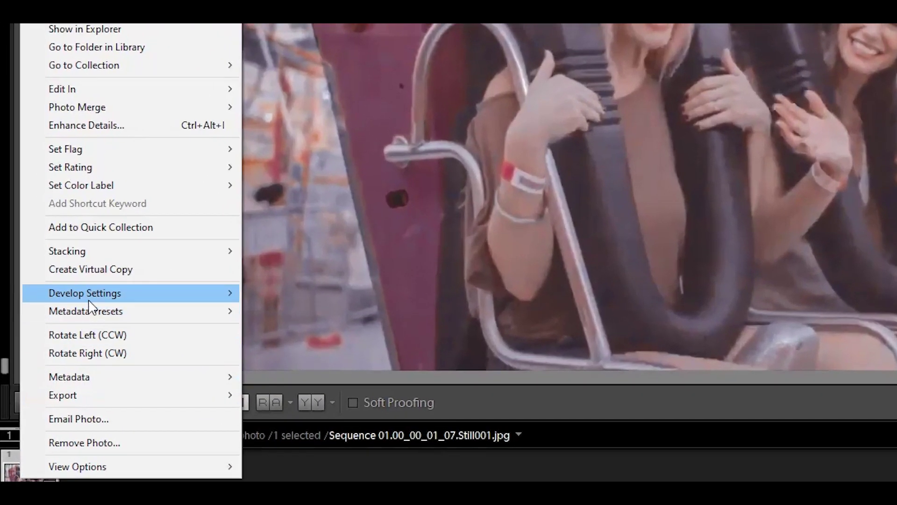
- Copy the still's develop settings with Treatment & Profile included
mouse_move(91, 305)
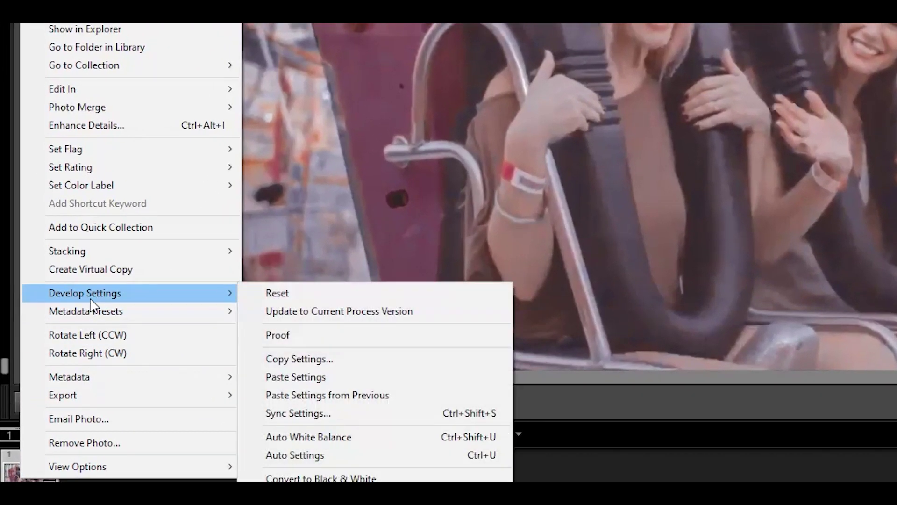
left_click(305, 364)
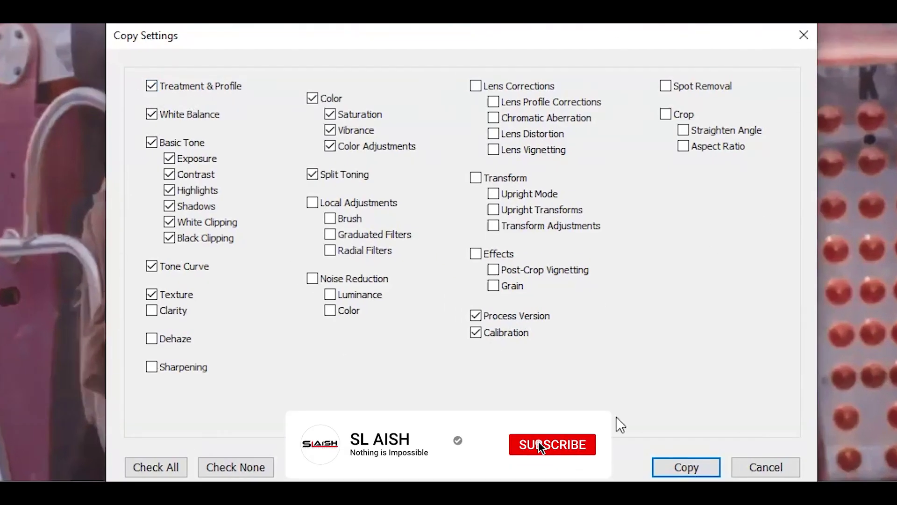
left_click(149, 83)
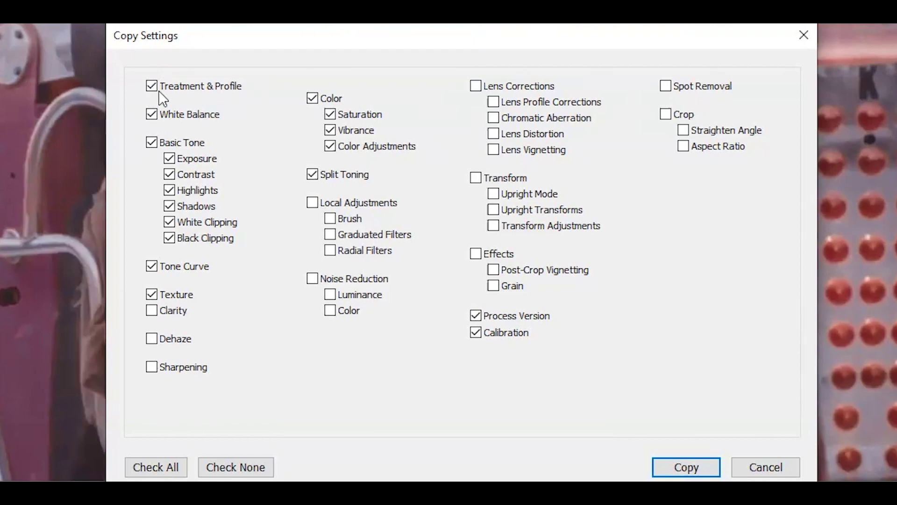
left_click(680, 469)
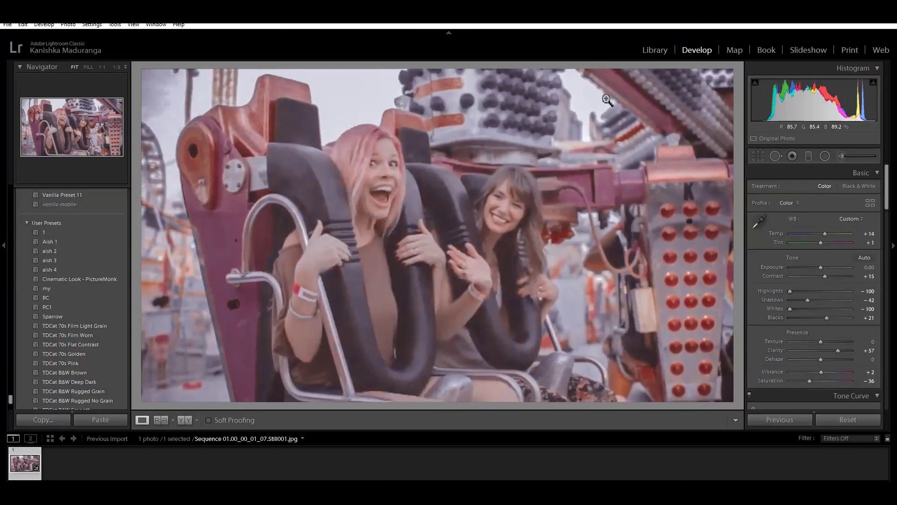
left_click(654, 49)
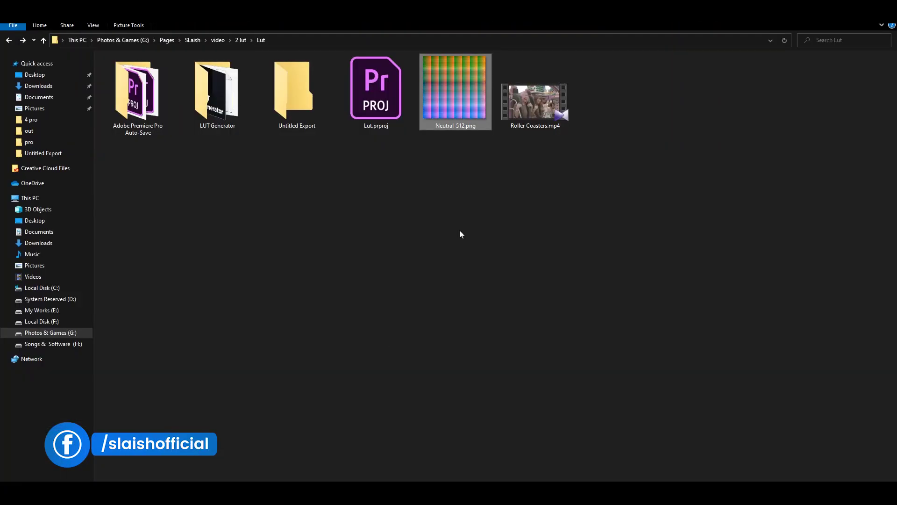
- Import Neutral-512.png into Lightroom and paste the copied develop settings onto it
left_click_drag(479, 90, 411, 323)
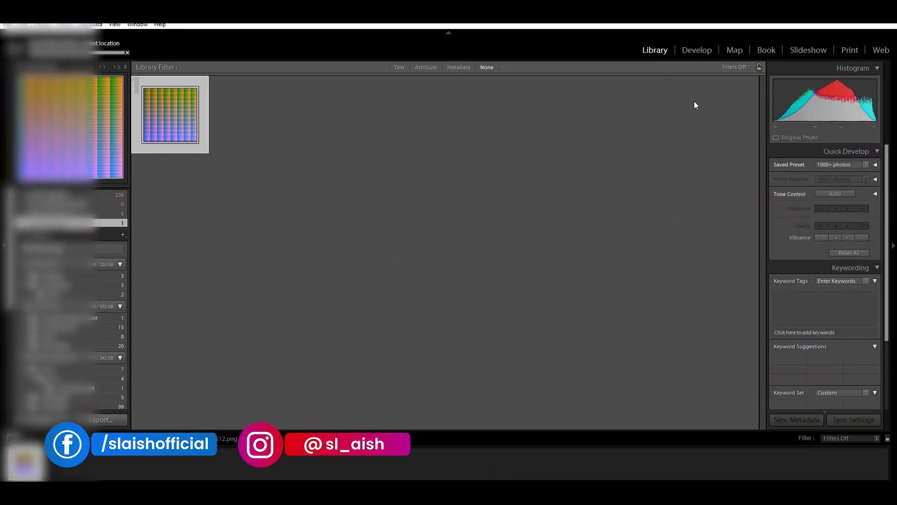
left_click(691, 54)
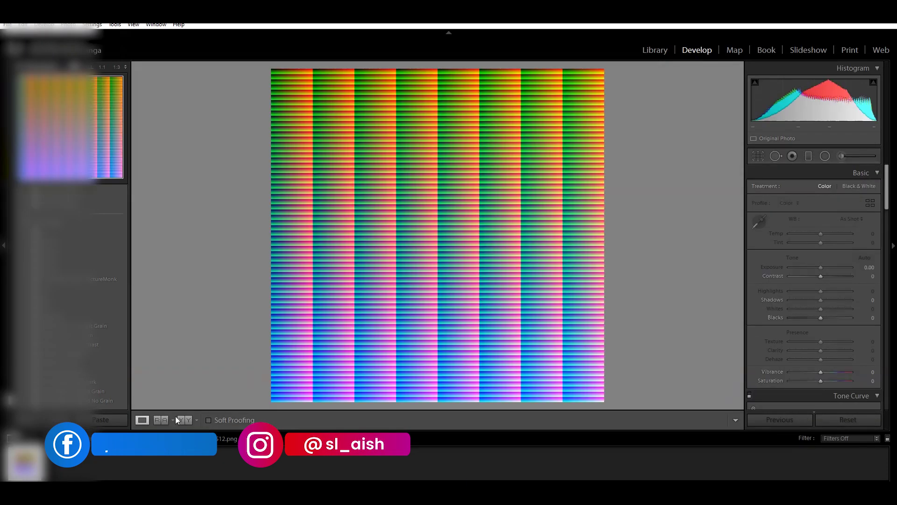
right_click(29, 463)
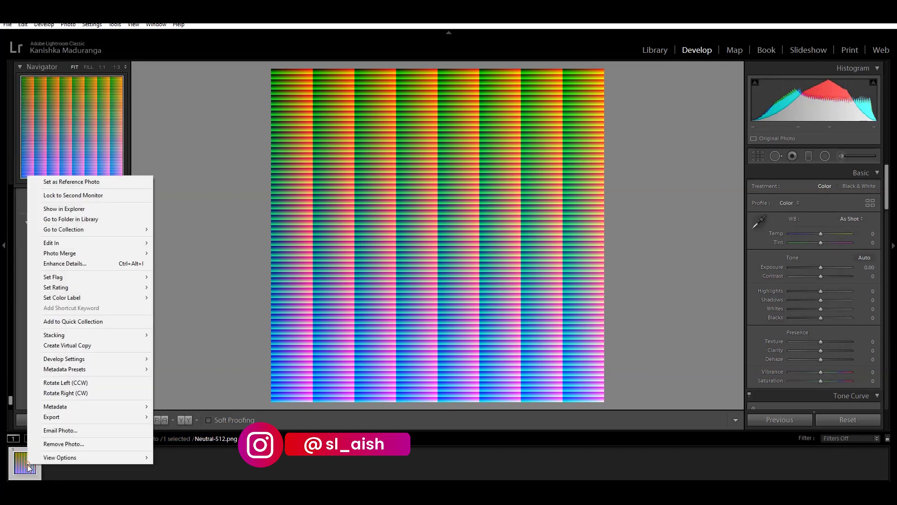
mouse_move(95, 358)
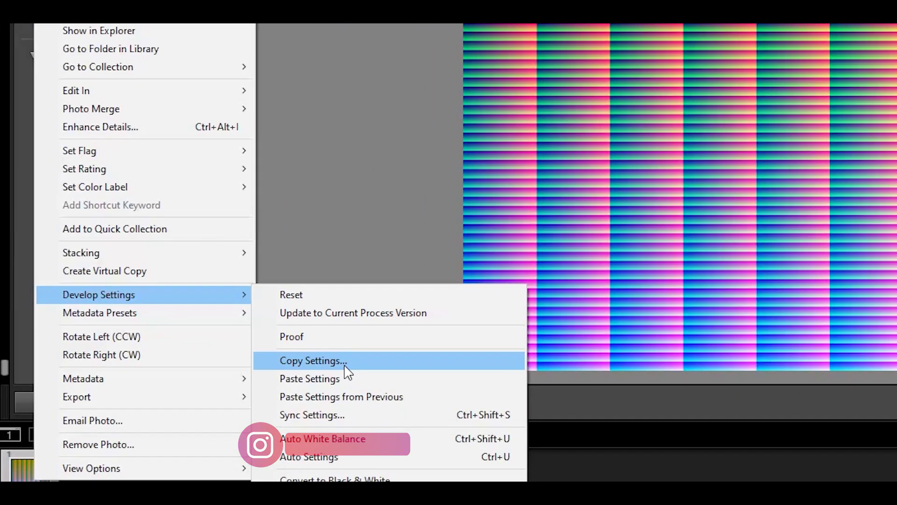
left_click(344, 378)
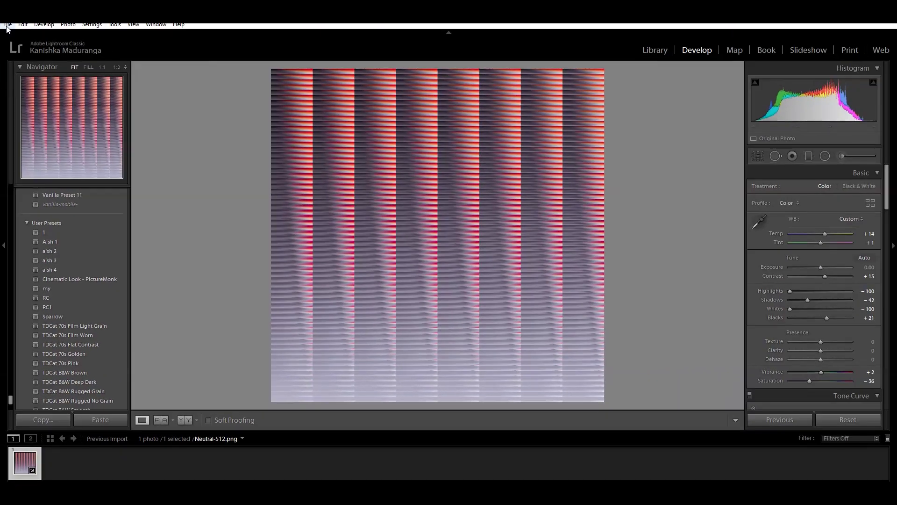
- Export the graded HALD as Neutral-512.jpg into the Untitled Export subfolder
left_click(6, 27)
left_click(32, 148)
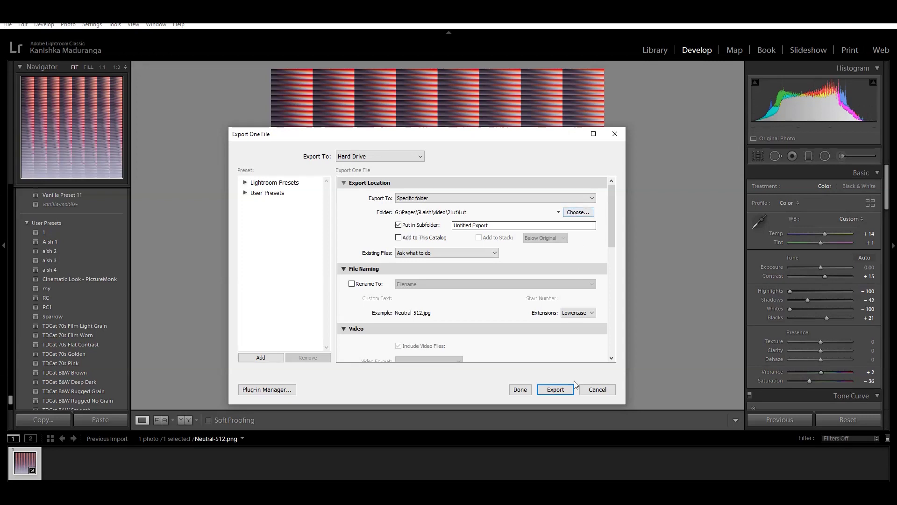
left_click(566, 394)
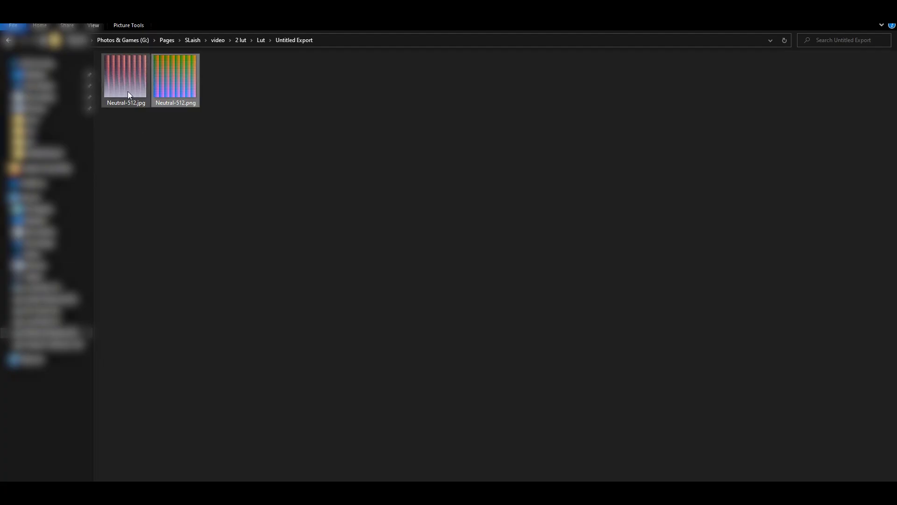
- Convert the exported Neutral-512.jpg into Neutral-512.cube with LUT Generator's Convert to CUBE
left_click(229, 154)
left_click(139, 80)
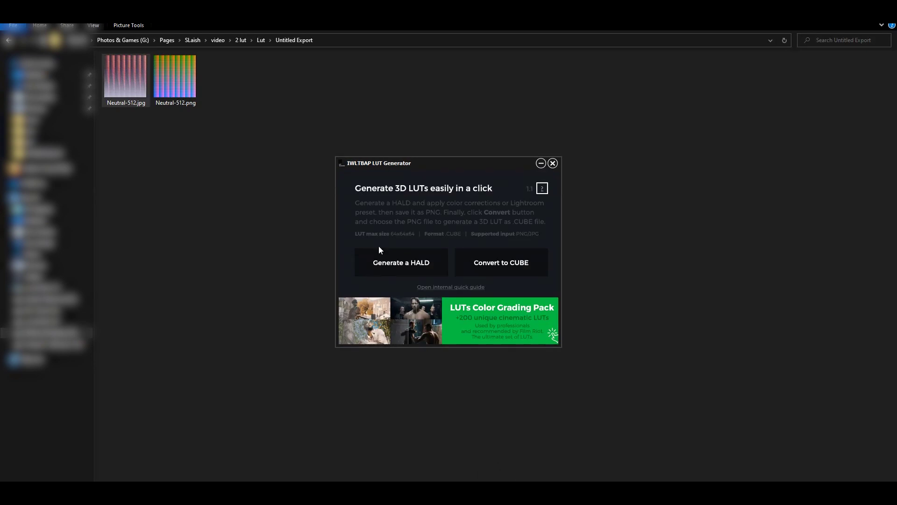
left_click(494, 266)
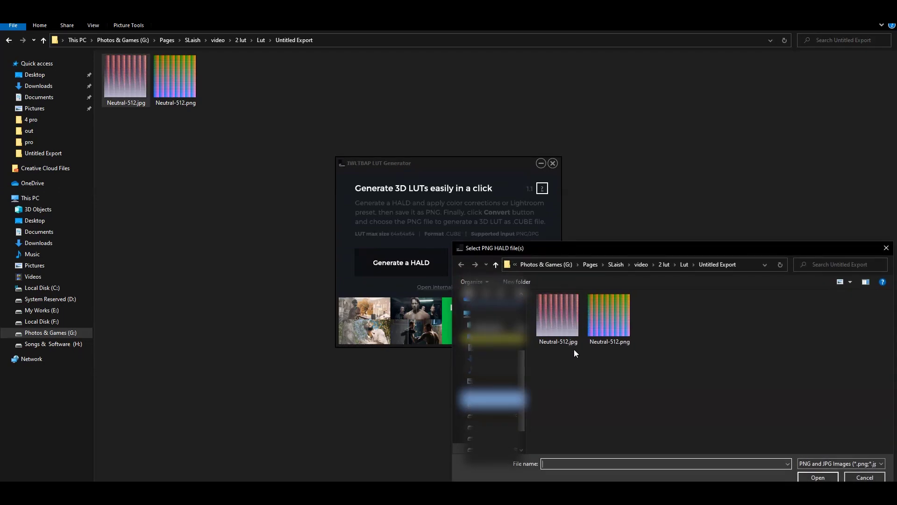
double_click(550, 328)
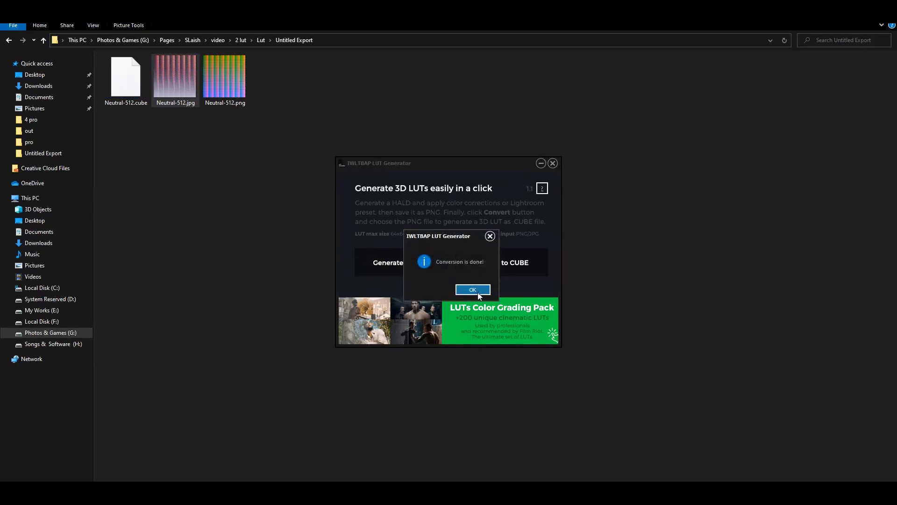
left_click(479, 295)
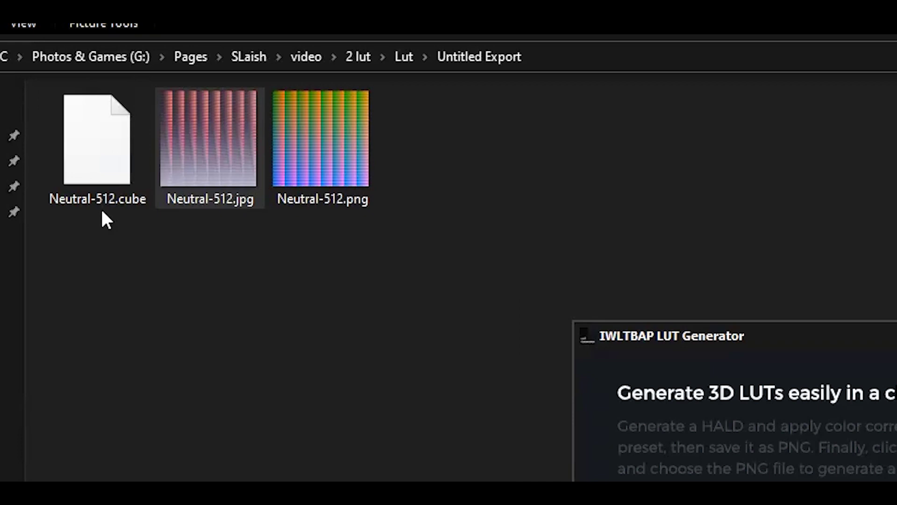
left_click(124, 180)
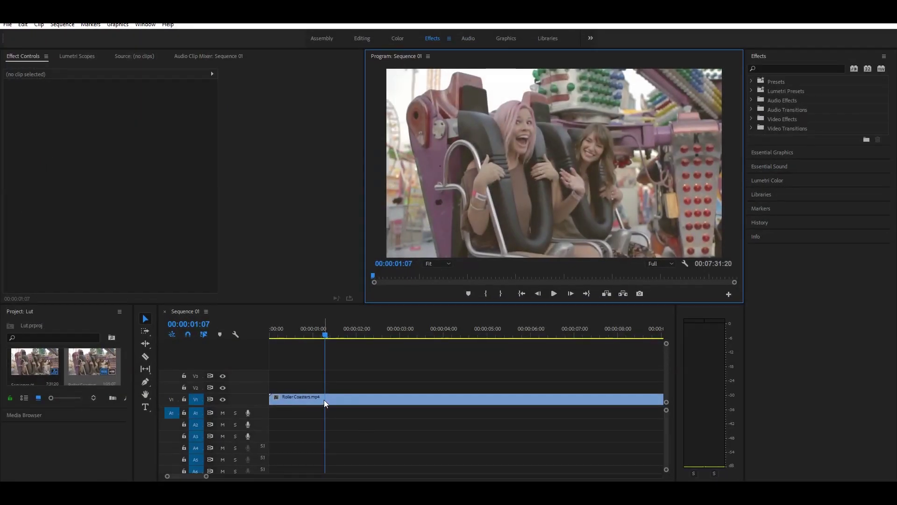
left_click(326, 401)
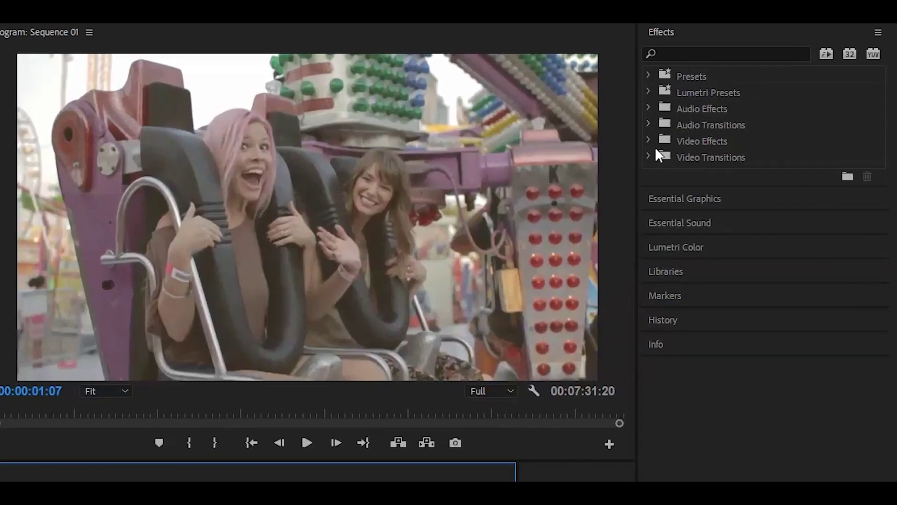
- Apply Lumetri Color from Video Effects > Color Correction to the Roller Coasters clip
left_click(648, 141)
left_click(657, 206)
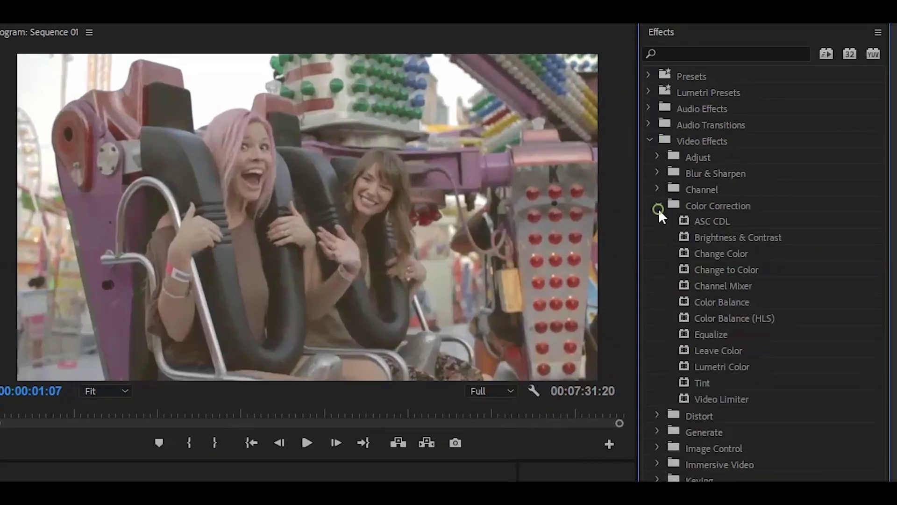
left_click(739, 362)
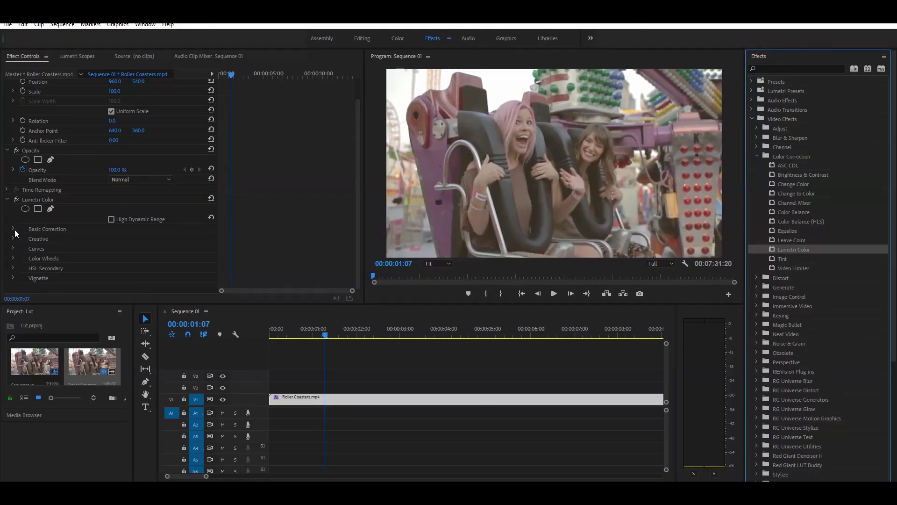
- Load Neutral-512.cube as Lumetri's Basic Correction Input LUT
left_click(13, 228)
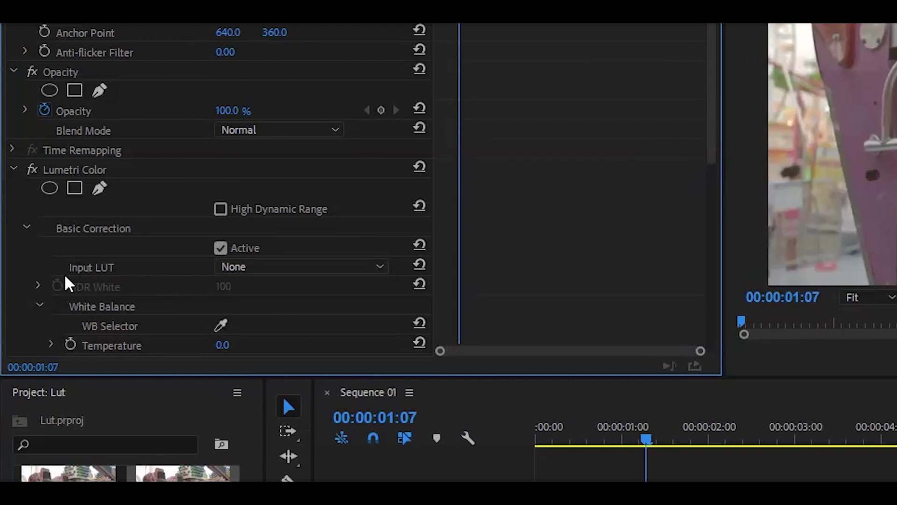
left_click(290, 268)
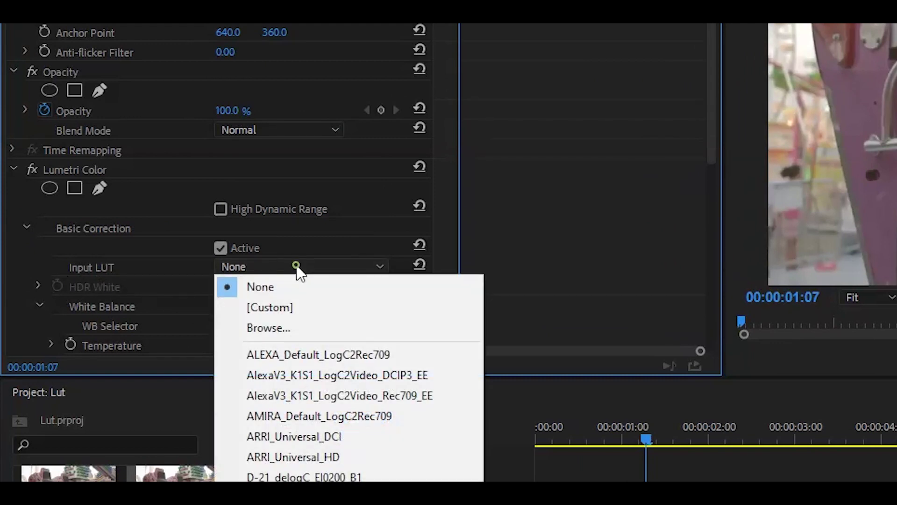
left_click(282, 333)
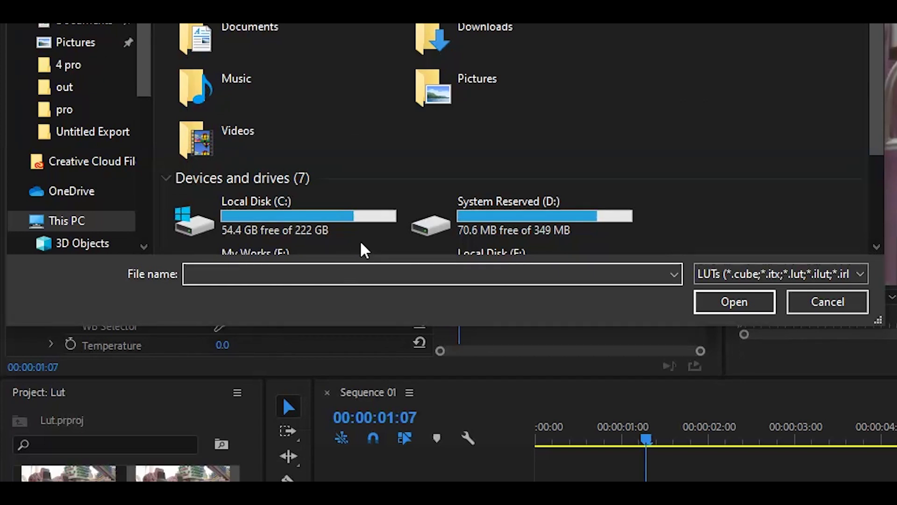
scroll(359, 239, "down", 3)
double_click(290, 180)
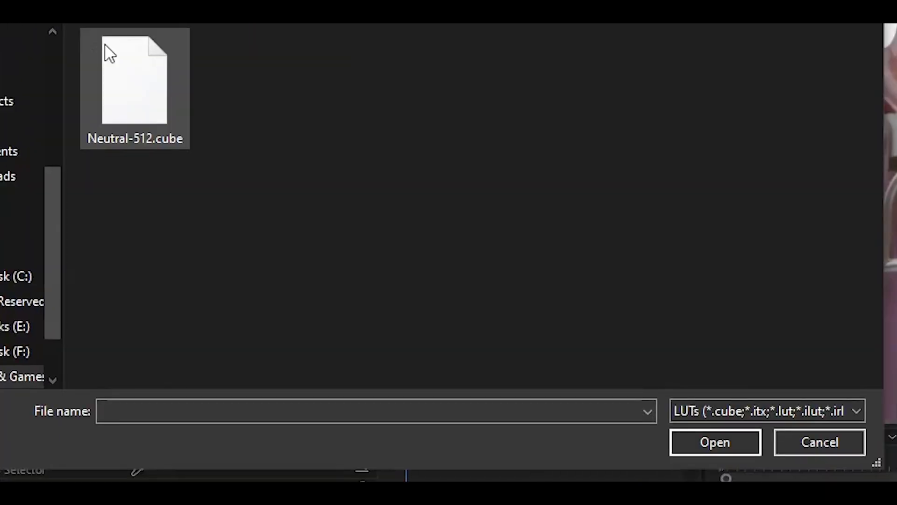
double_click(111, 77)
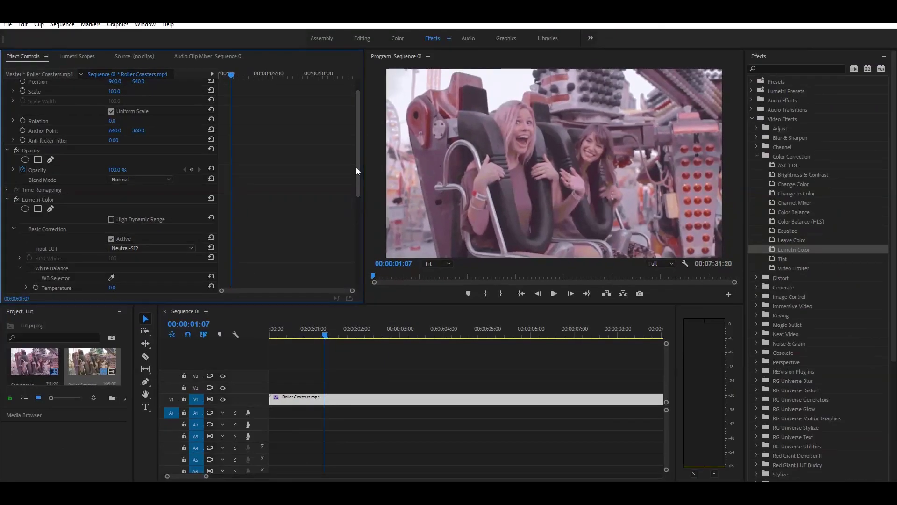
scroll(176, 204, "down", 10)
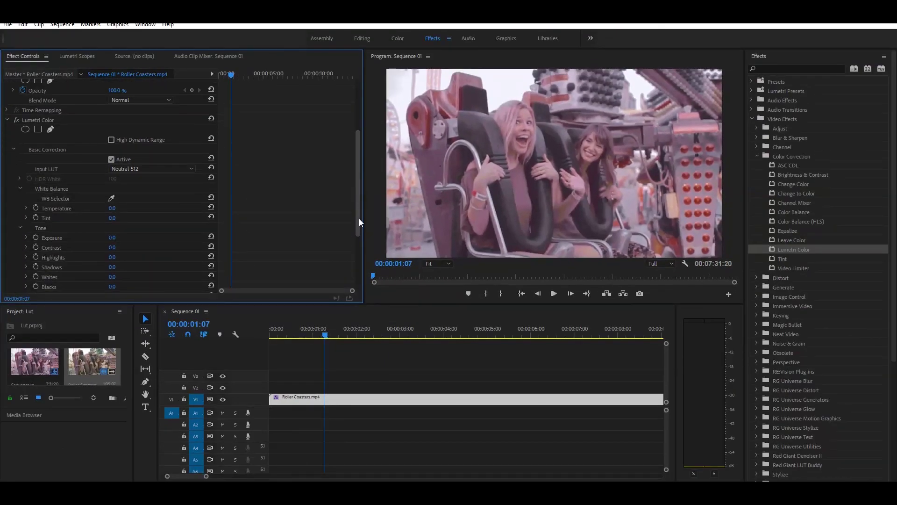
- Raise Lumetri Exposure to 0.4, cool Temperature slightly, and lift Blacks to 14.0
left_click_drag(112, 174, 115, 174)
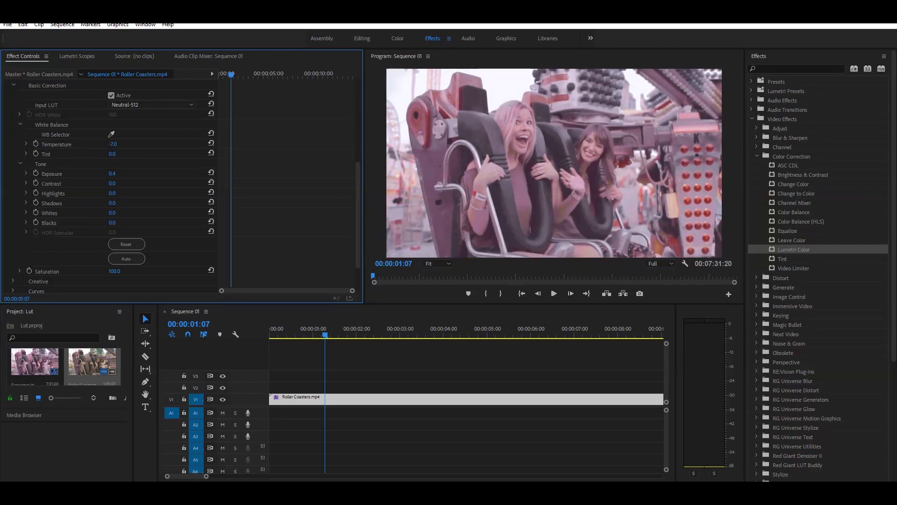
left_click_drag(112, 144, 126, 185)
left_click_drag(111, 223, 120, 212)
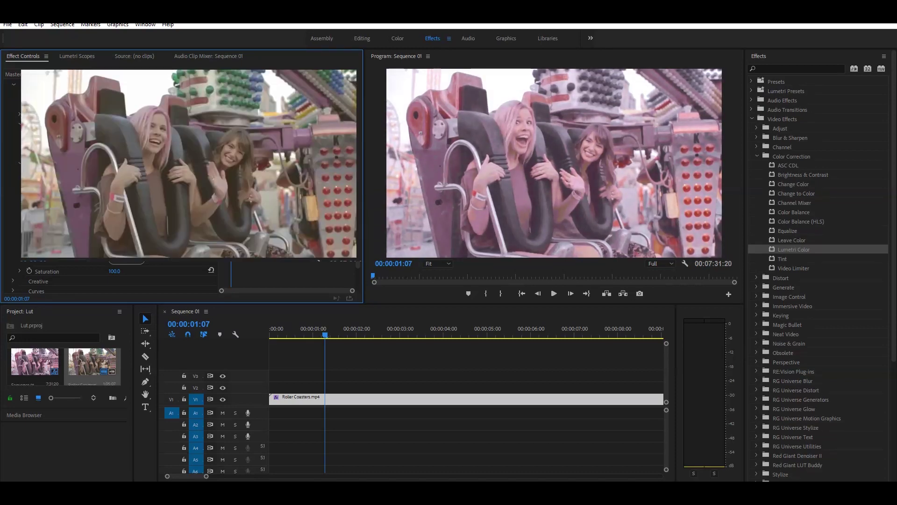